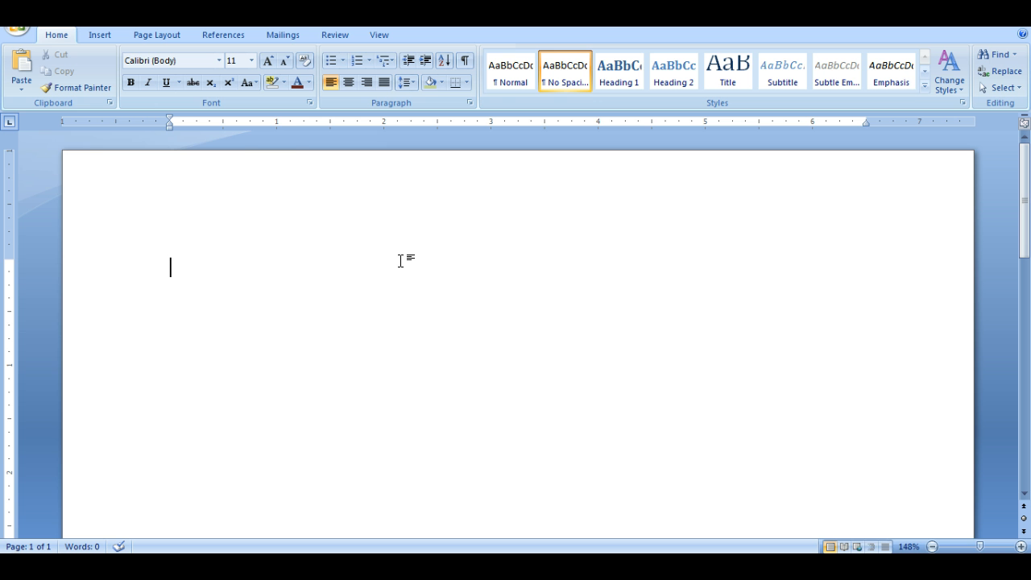
Set the document's top page margin to 2 inches using custom margins.
left_click(164, 34)
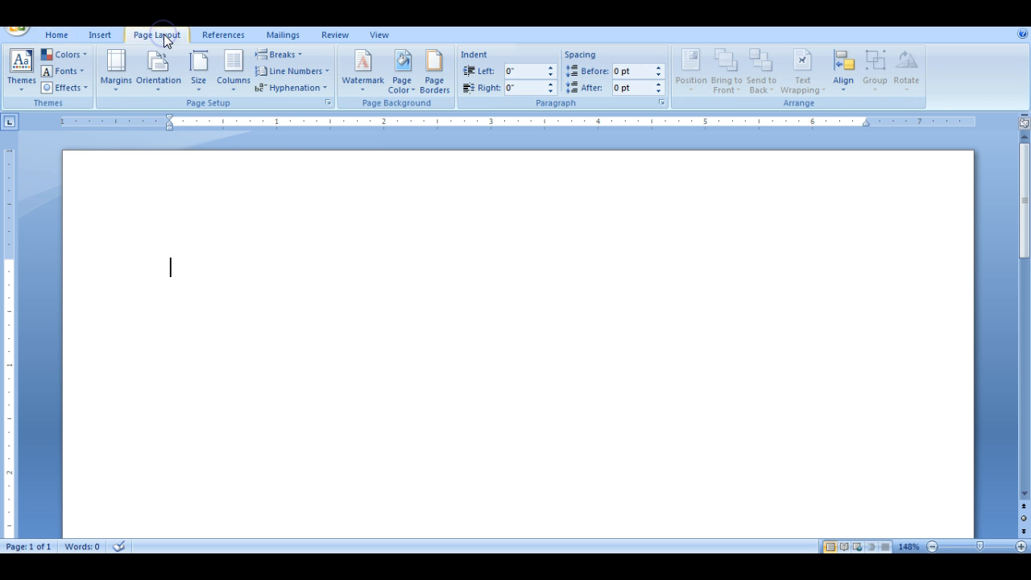
left_click(119, 80)
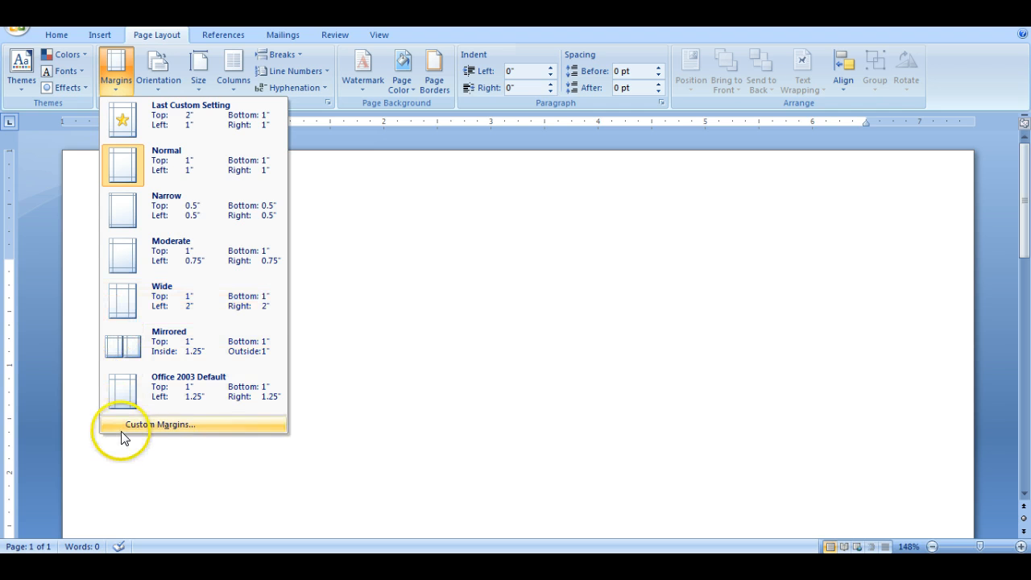
left_click(170, 423)
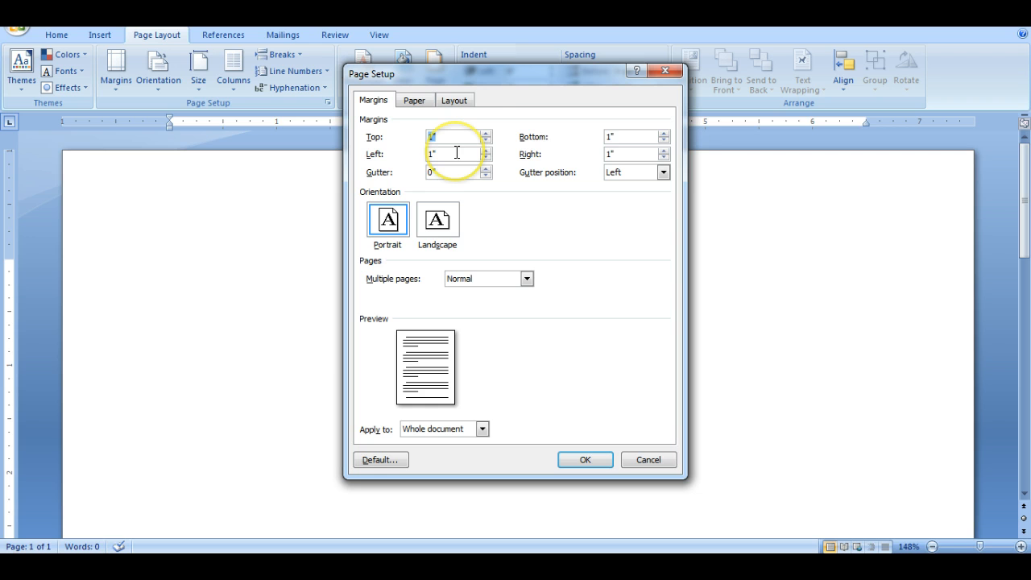
type("2")
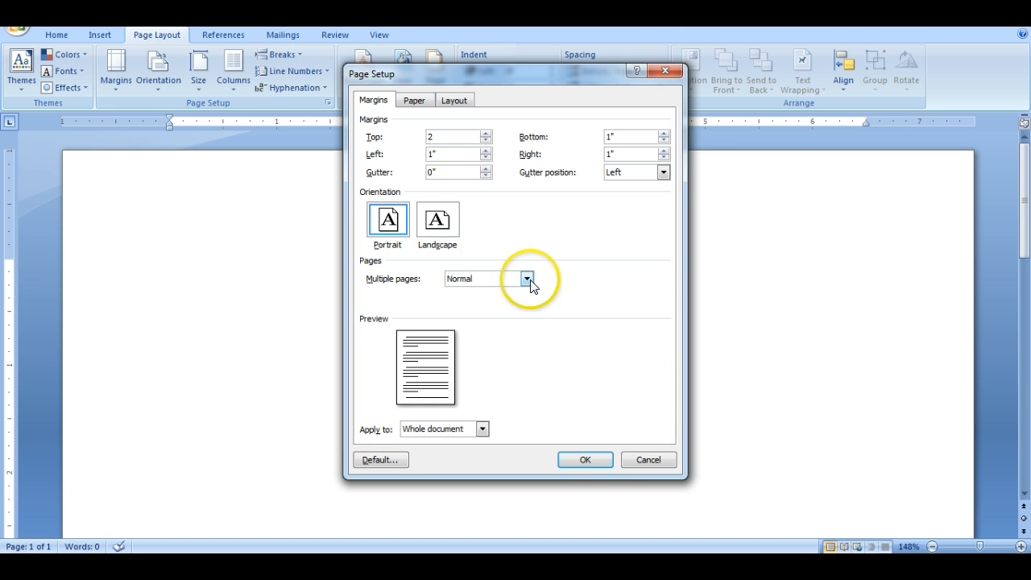
left_click(585, 460)
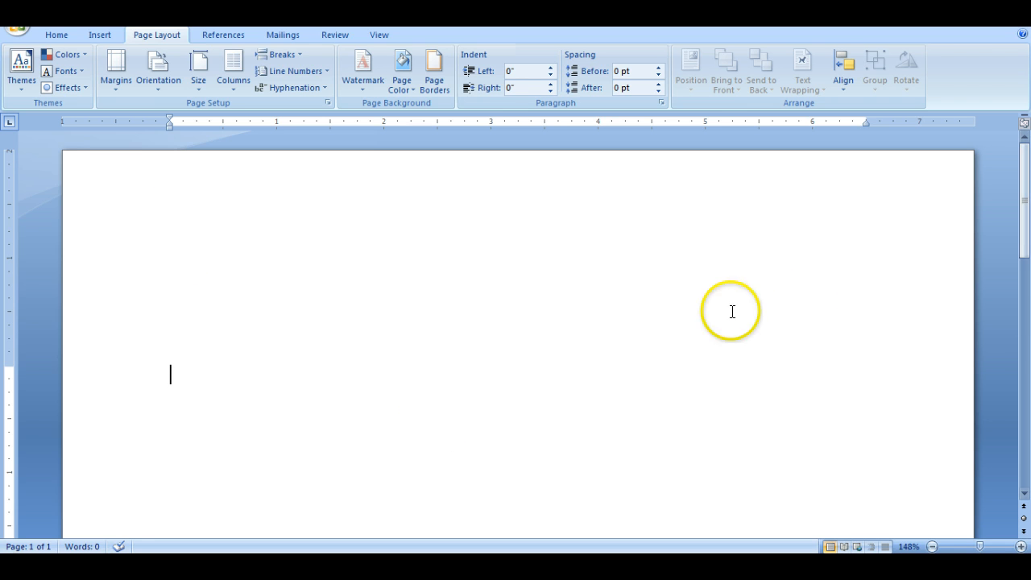
Enter the sender's return address at the start of the letter, with the street on one line and city, state and ZIP below.
left_click_drag(1022, 168, 1025, 211)
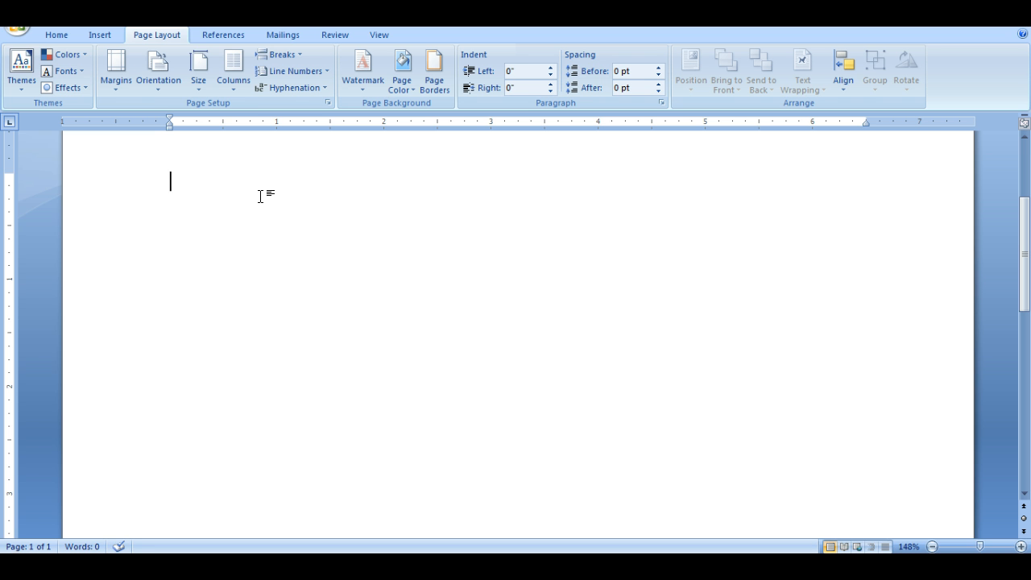
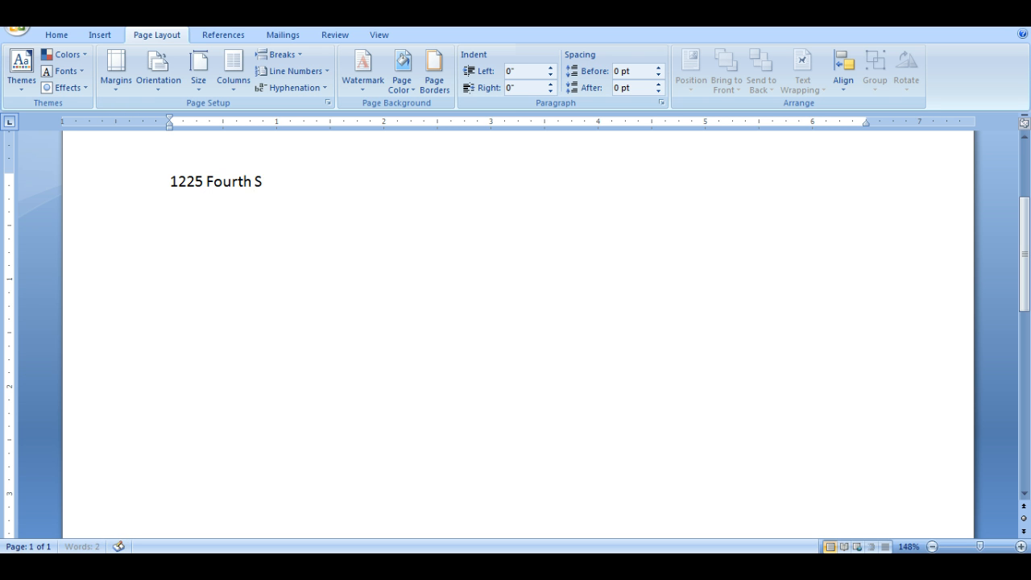
key("Return")
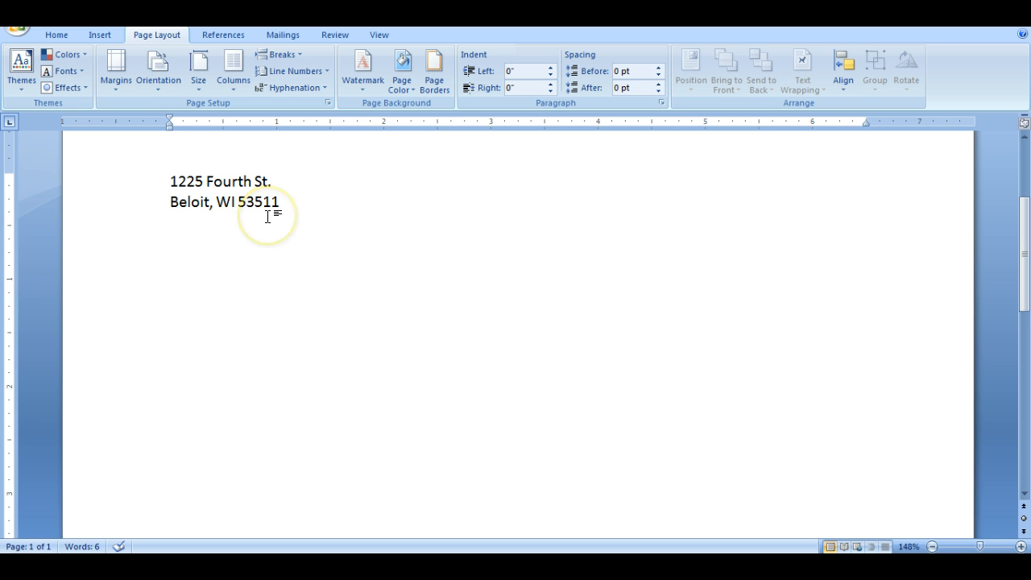
Add the date January 20, 2014 on the line directly below the return address.
key("Return")
type("Janu")
key("Return")
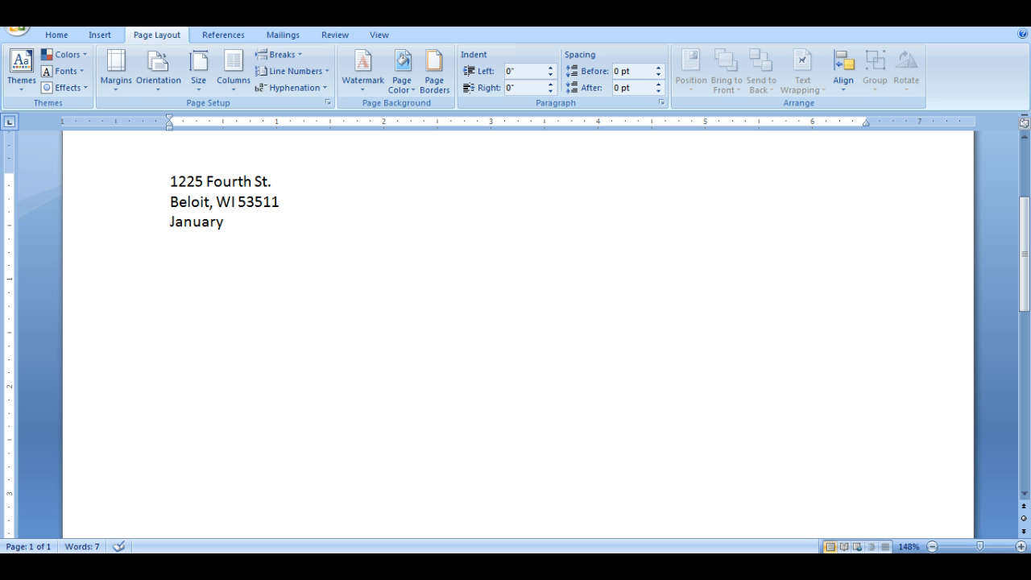
type("20,")
key("BackSpace")
key("BackSpace")
type(", 2014")
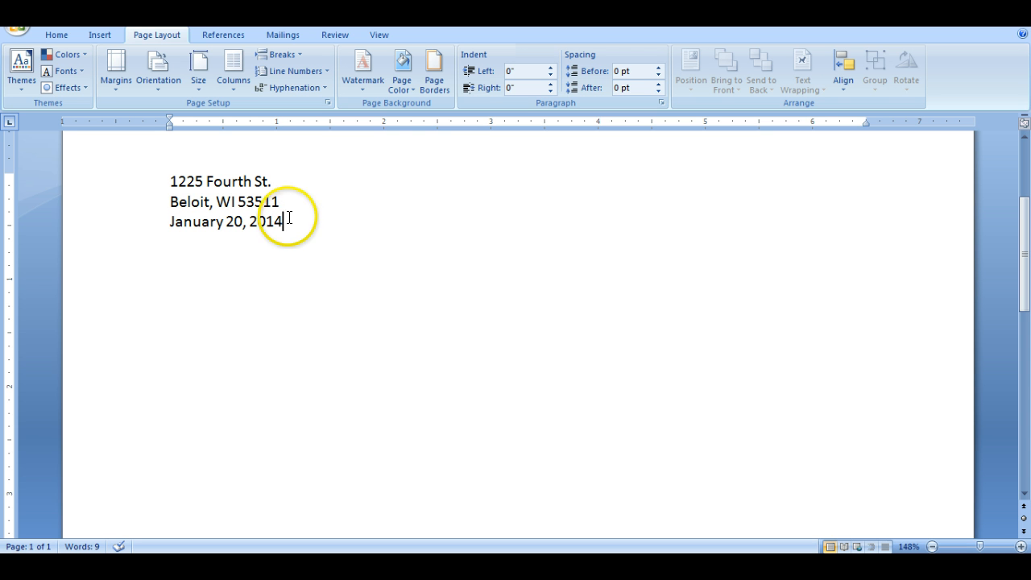
Show the paragraph marks and insert three blank lines below the date.
left_click(63, 35)
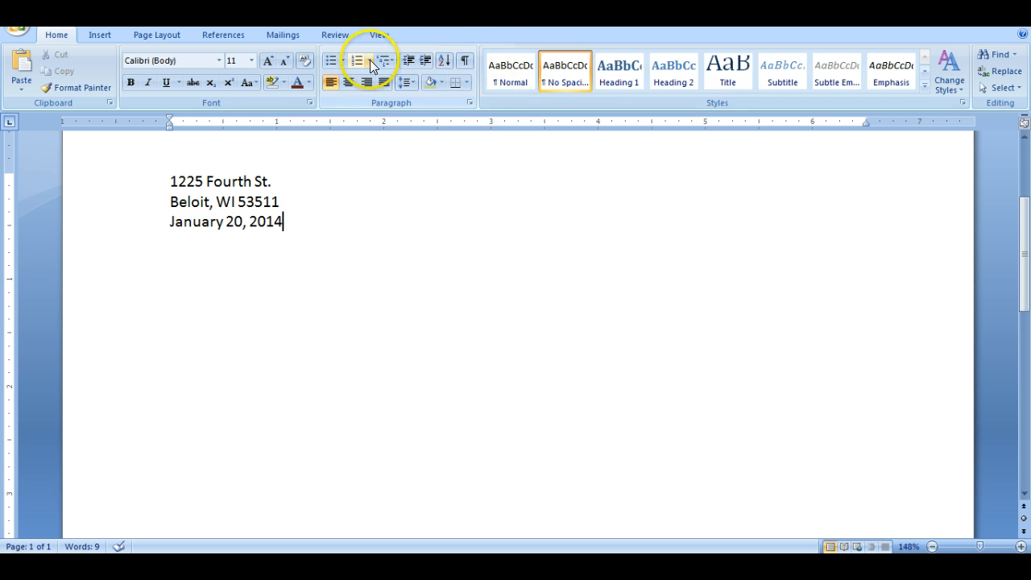
left_click(466, 62)
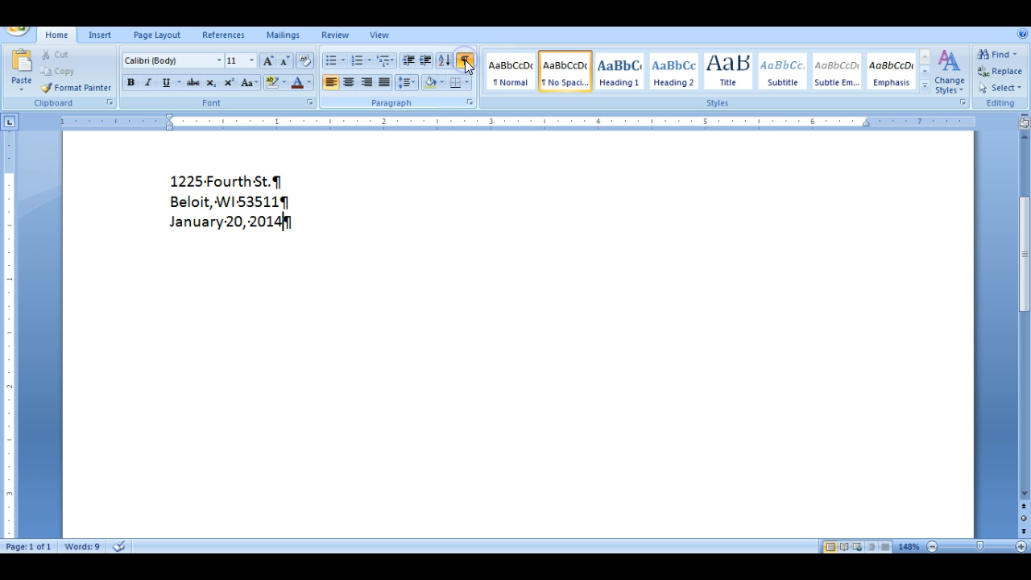
left_click(287, 223)
key("Return")
key("Return")
key("Return")
key("Return")
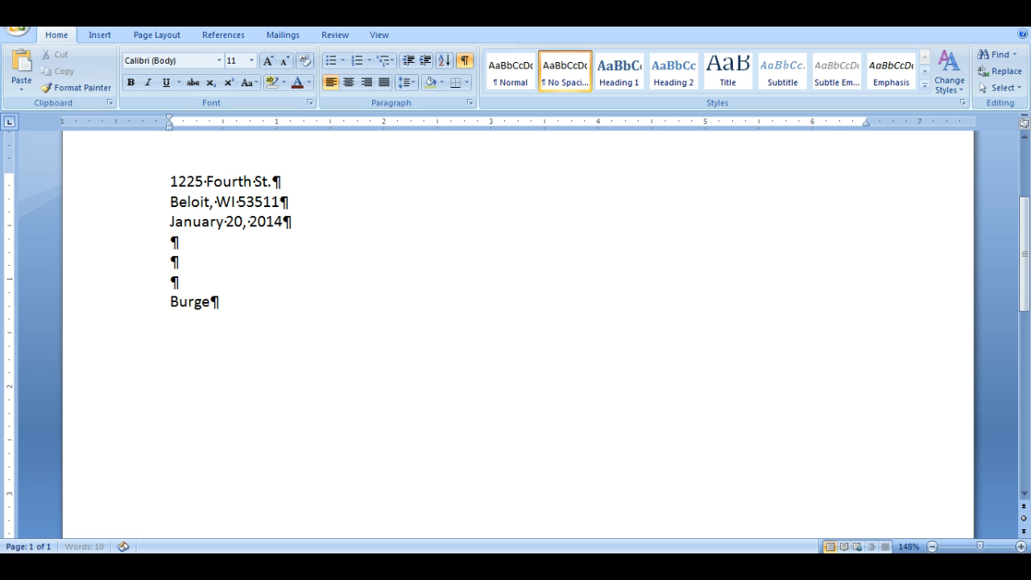
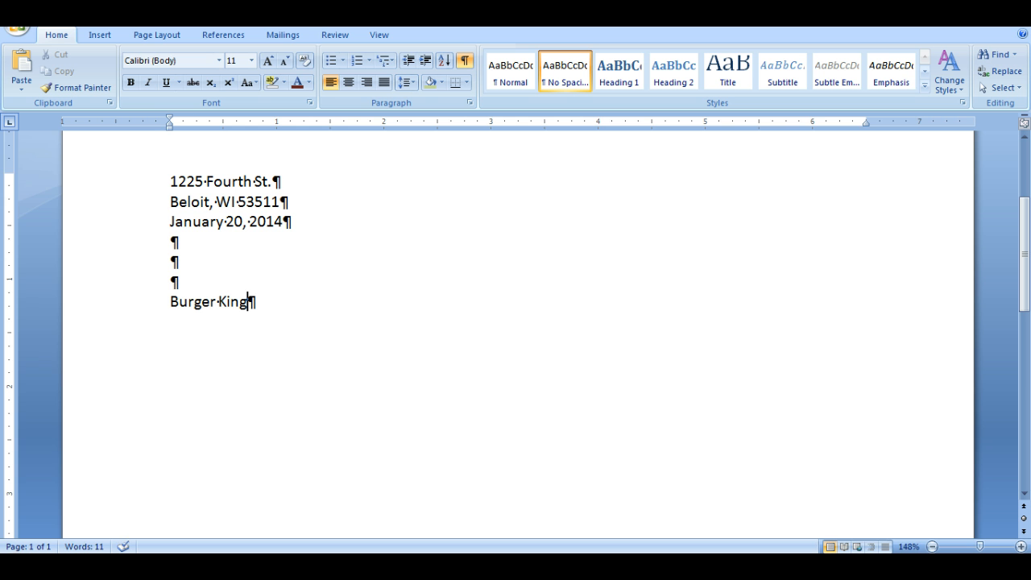
Enter the recipient block with Burger King, its street address, and its city, state and ZIP code on separate lines.
key("Return")
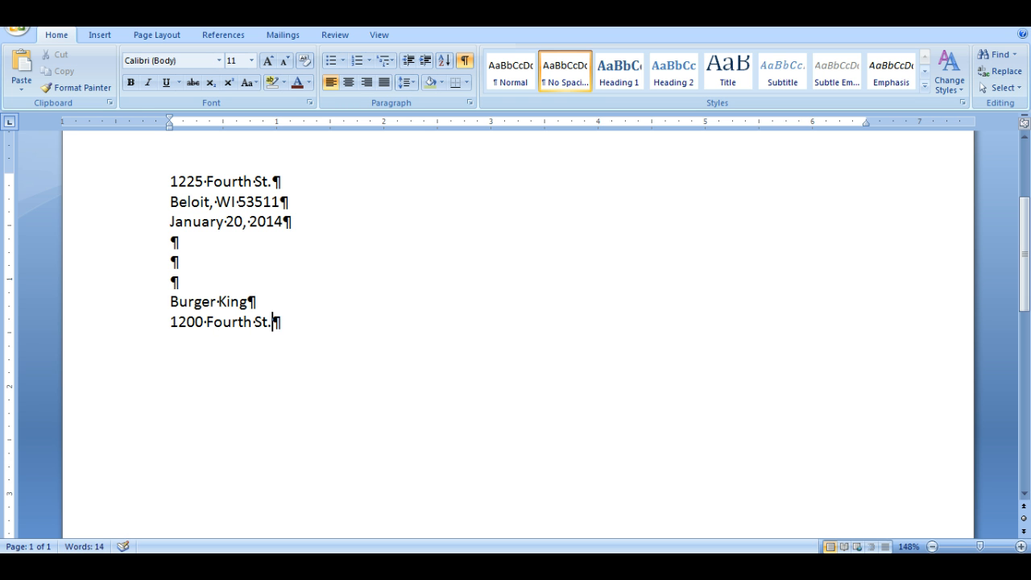
key("Return")
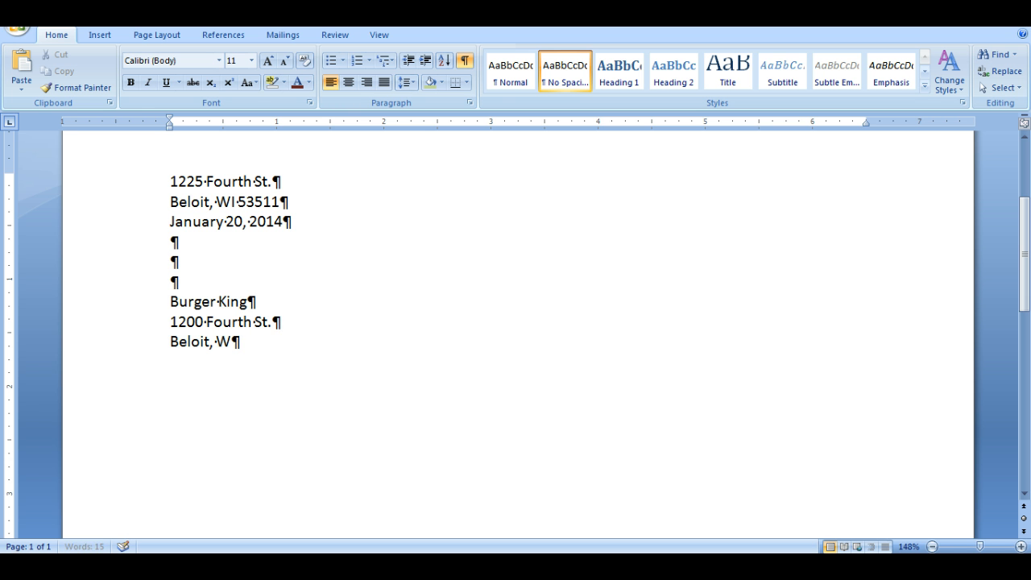
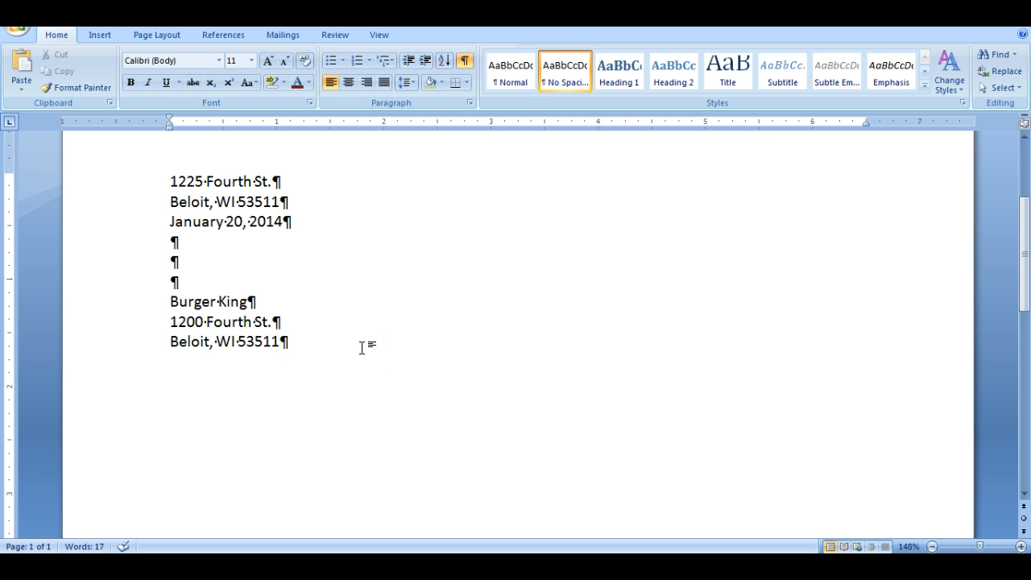
Leave one blank line below the recipient's address and enter the salutation "To whom it may concern".
left_click(311, 330)
left_click(295, 341)
key("Return")
key("Return")
type("To ")
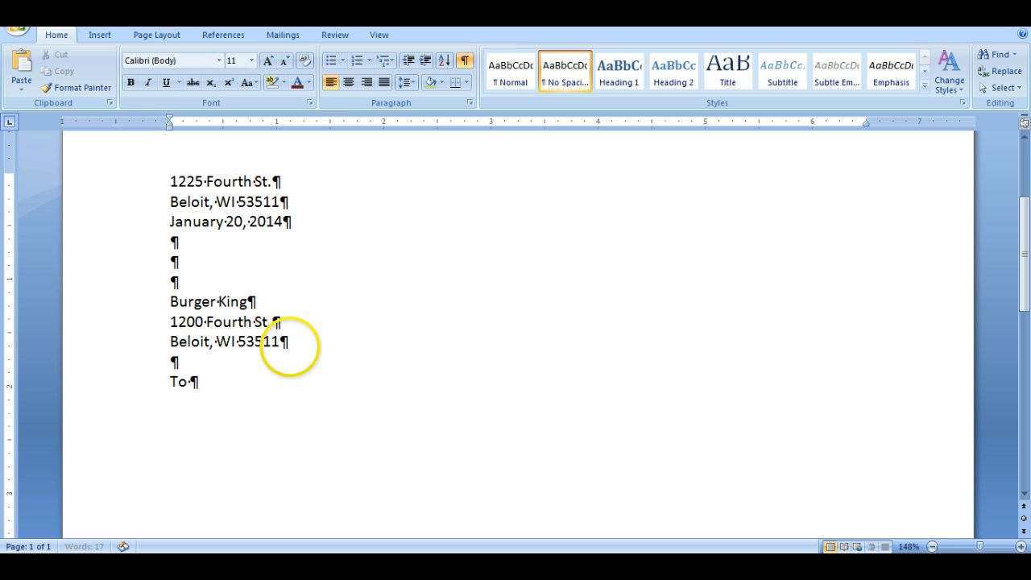
type("whom it may concern")
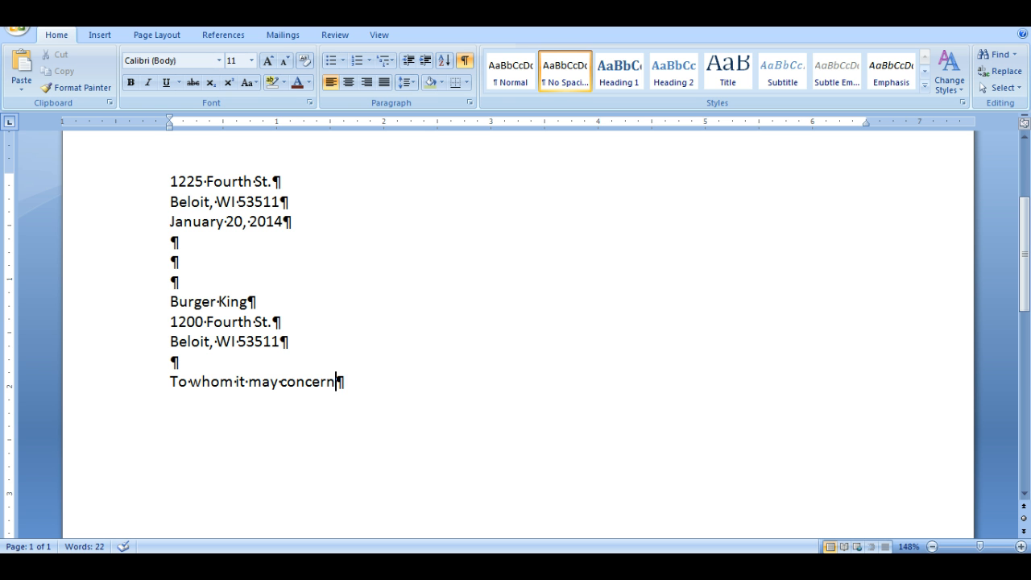
Leave one blank line below the salutation and start the body with "I like you food.".
key("Return")
key("Return")
type("I like you food.")
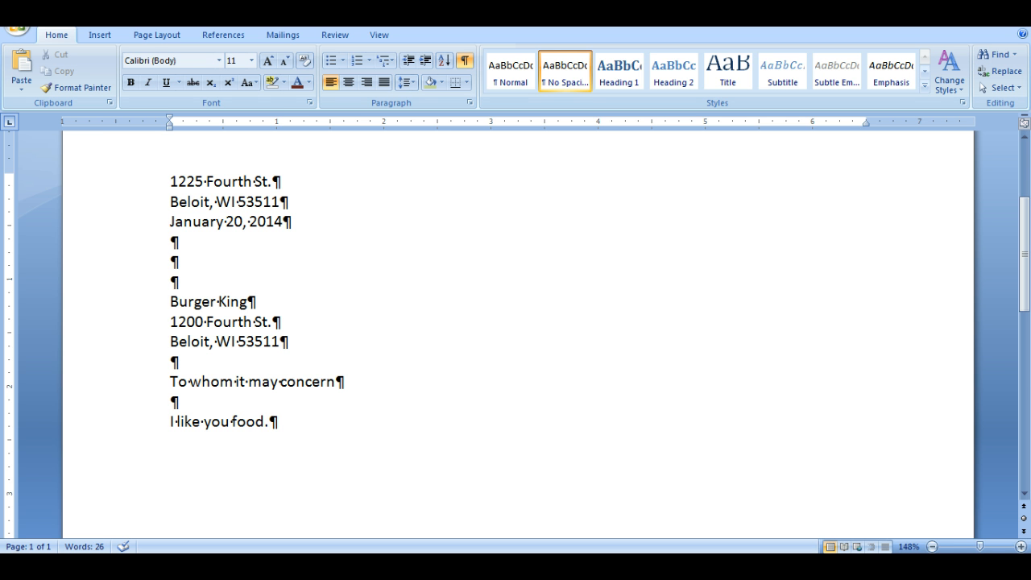
Fill out the first body paragraph to three lines with groups of placeholder W characters, ending with a period.
key("Tab")
type("WWWWWWWWWWWWWWWWWWWWWWWWW")
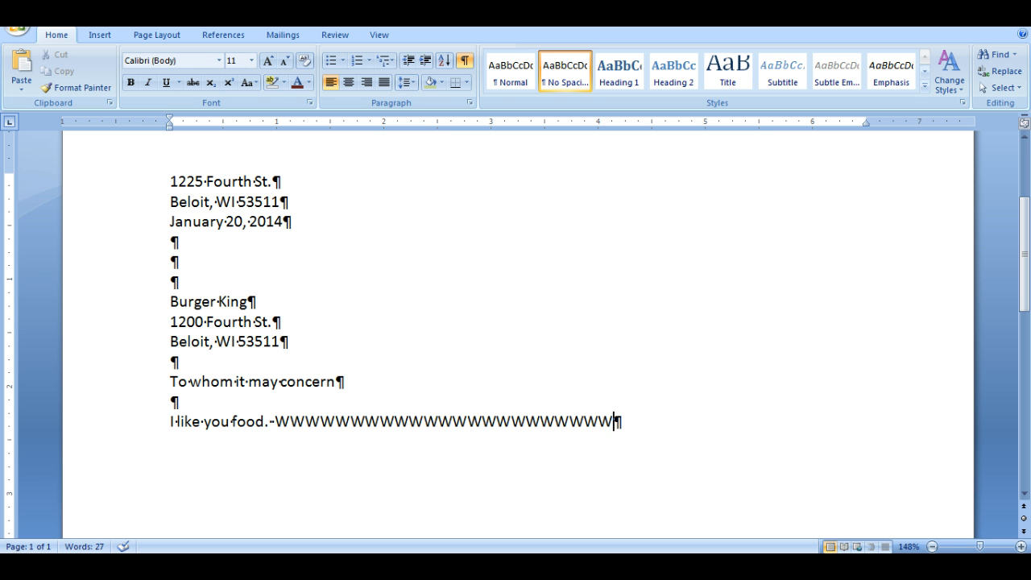
key("Tab")
type("WWWWWWWWWWWWWWWWWWWWWWWWWWWWWWWWWWWWWWWWWWWWWW")
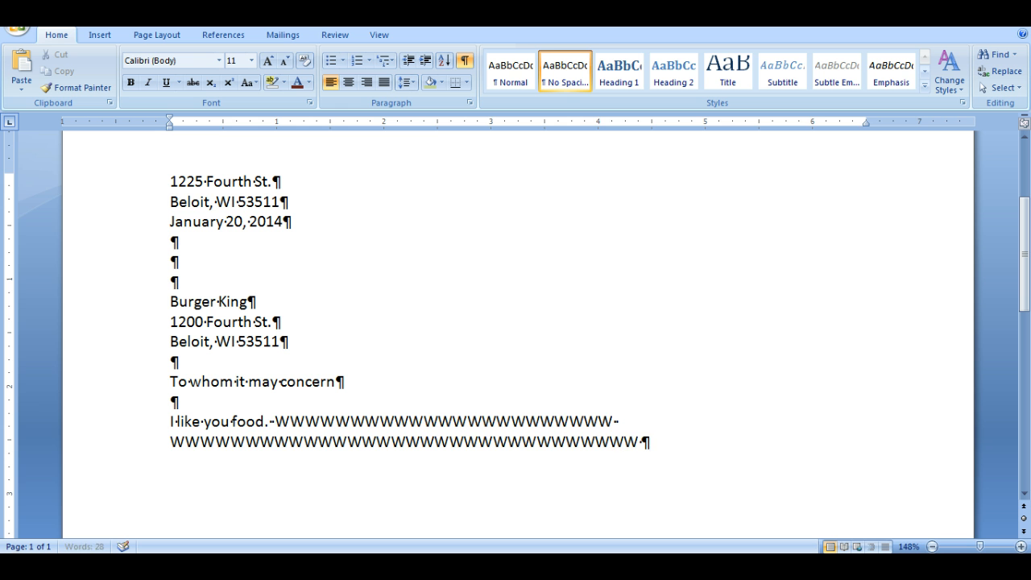
key("Tab")
type("WWWWWWWWWWWWW")
key("Tab")
type("WWWWWWWWWWW")
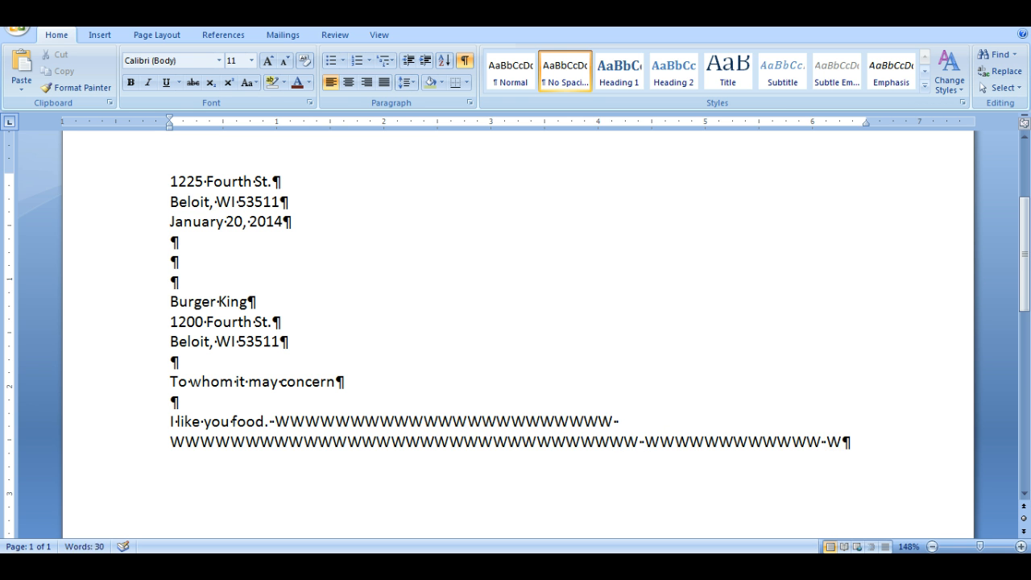
key("Tab")
type("WWWWWWWWWWWWWW")
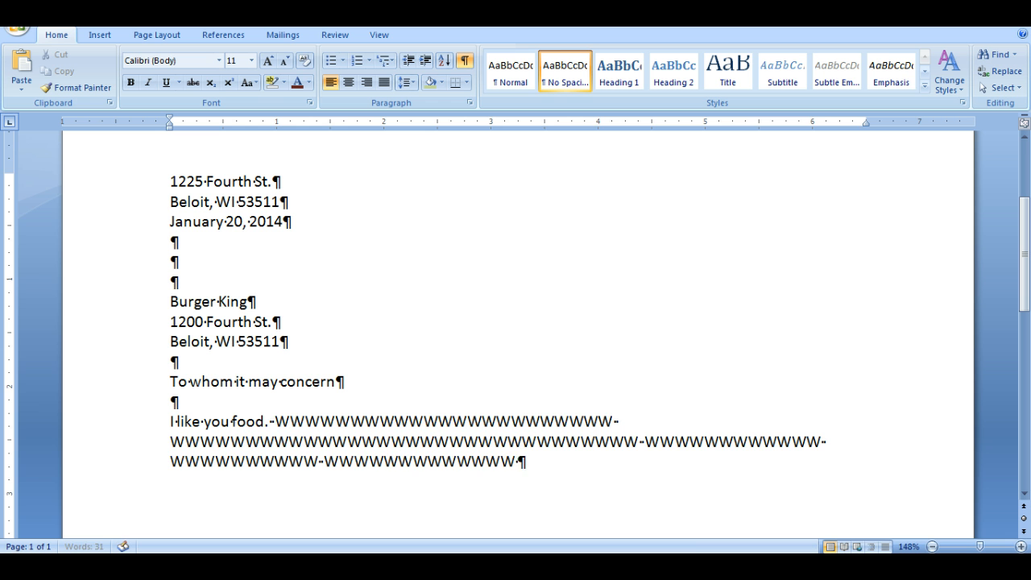
key("Tab")
type("WWWWWWWWWWWWWWWWWWWWw")
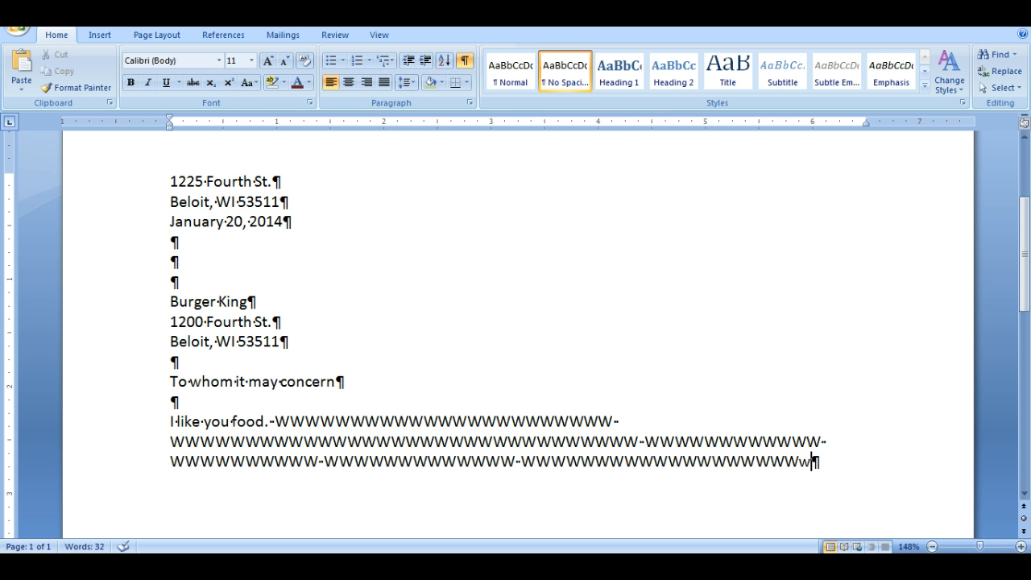
type(".")
Leave one blank line and add a second body paragraph of two placeholder W sentences, each ending with a period.
key("Return")
key("Return")
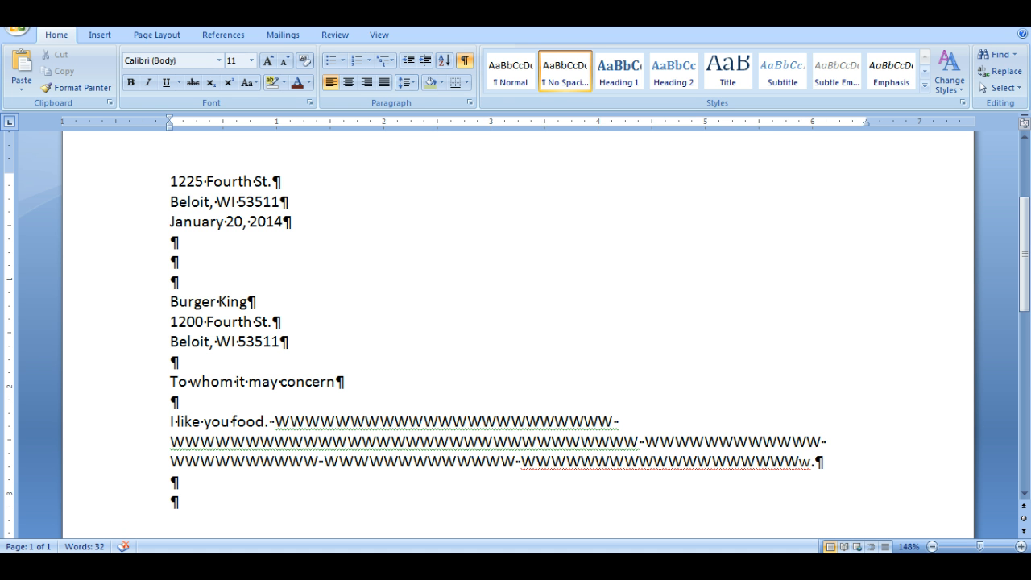
type("WWWWWWWW")
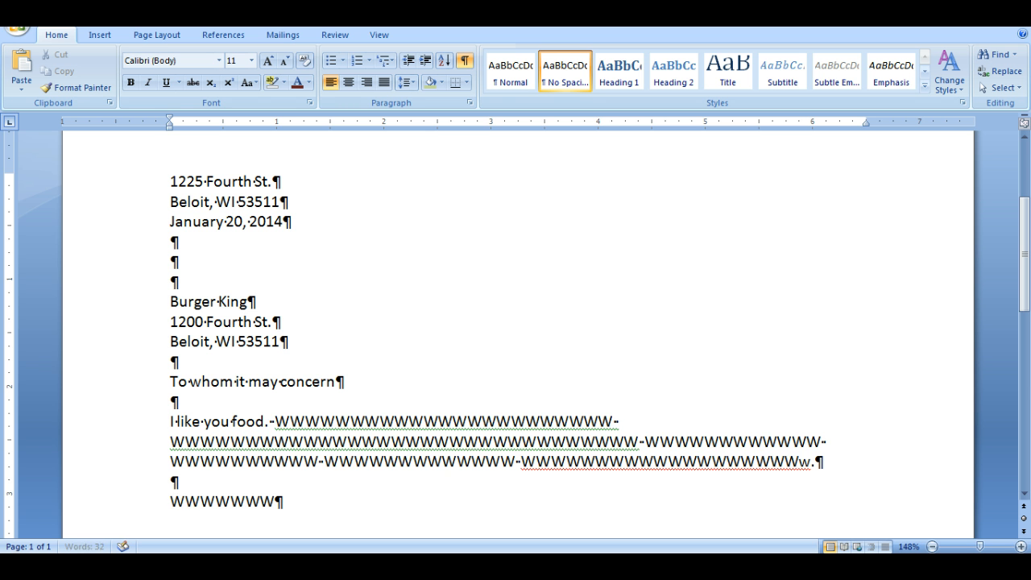
type(". WWWWWWWWWWWWWWWWWWWWWWWWWWWWW")
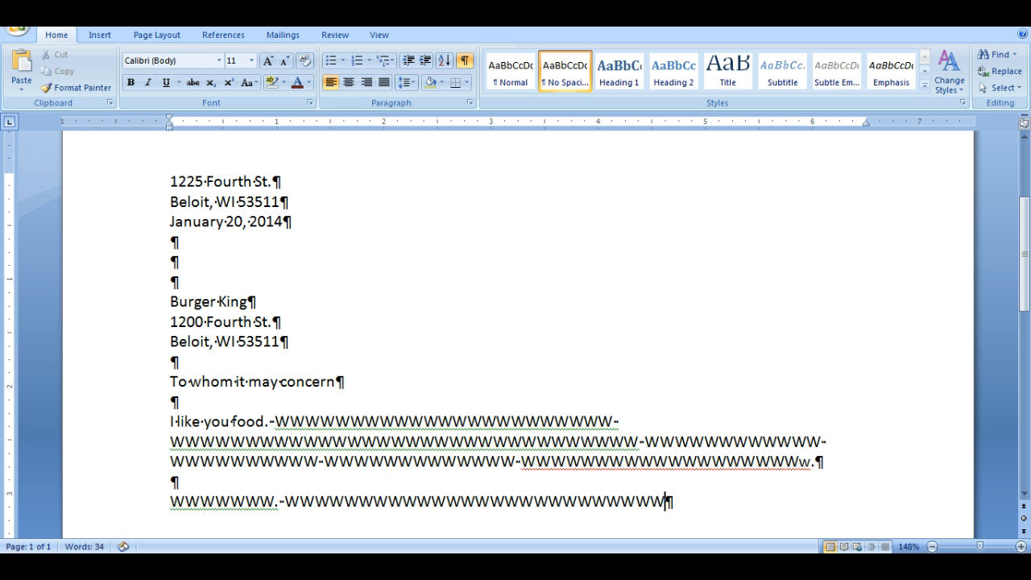
type(".")
Add the closing "Sincerely" one blank line below the body, and the sender's full name after three blank lines.
key("Return")
key("Return")
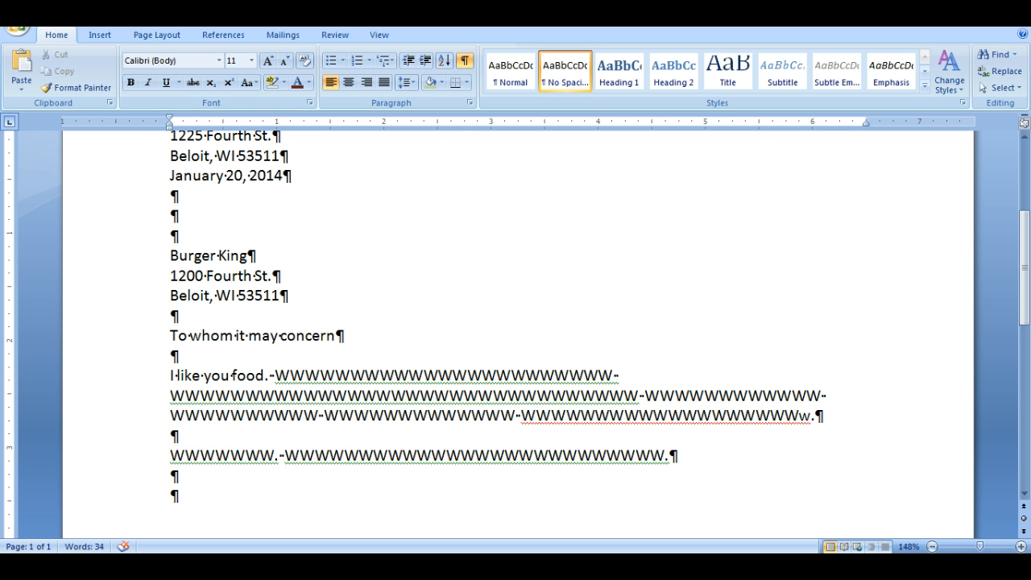
type("Sincerely")
key("Return")
key("Return")
key("Return")
key("Return")
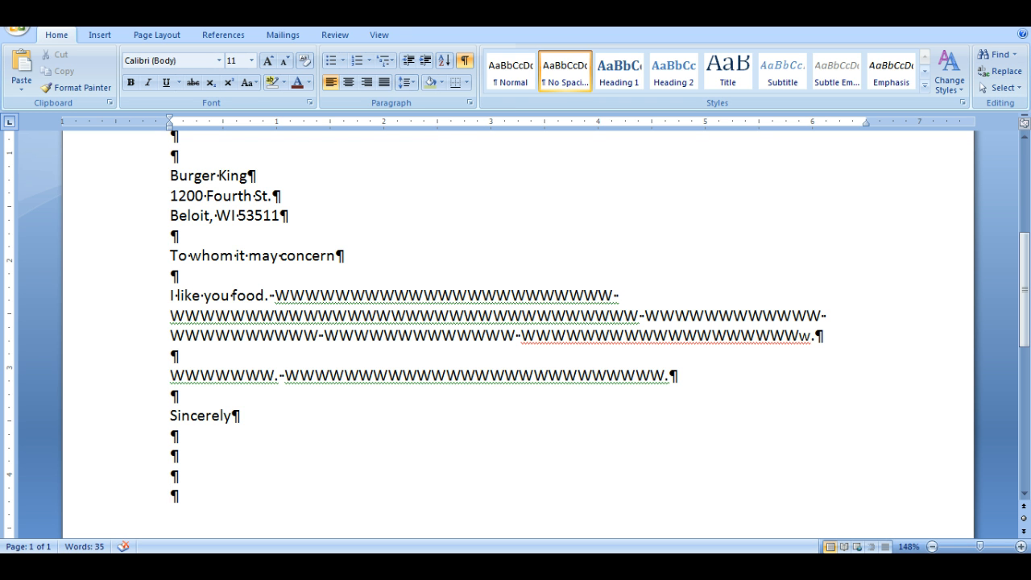
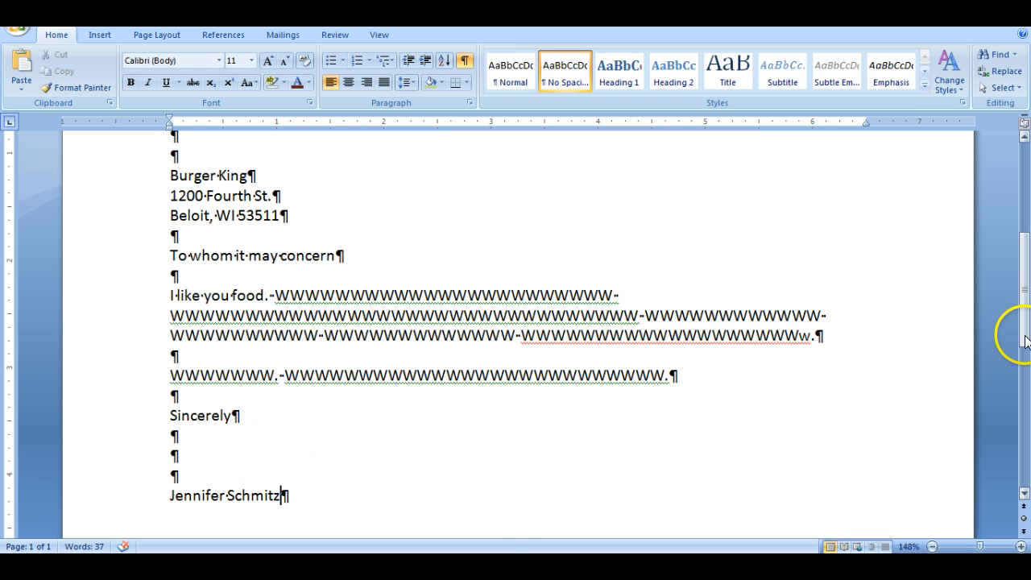
Review the spacing of the finished letter with the paragraph marks hidden and shown again.
left_click_drag(1024, 331, 1024, 324)
left_click(932, 547)
left_click(932, 546)
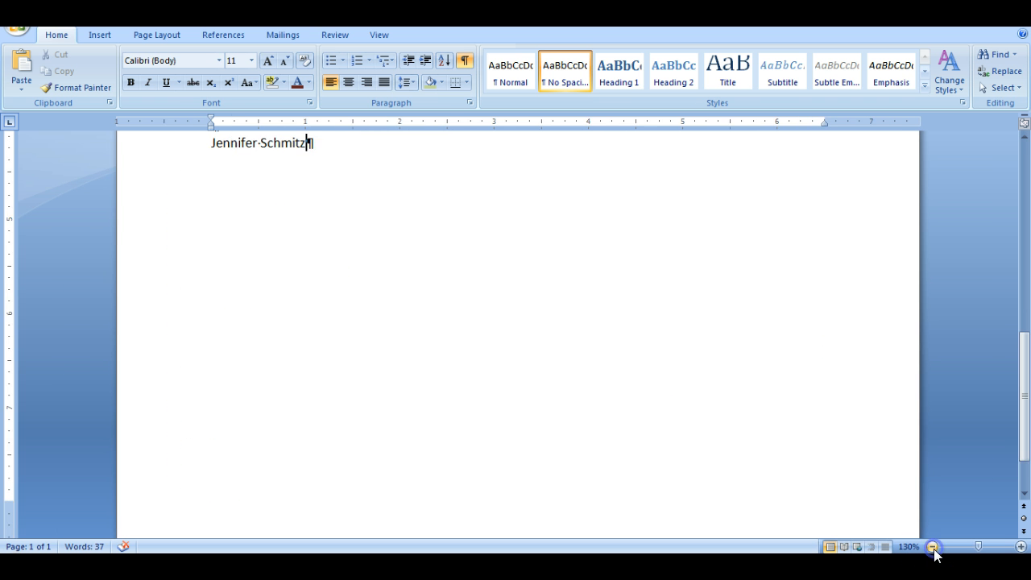
left_click(932, 546)
left_click_drag(1027, 383, 1028, 256)
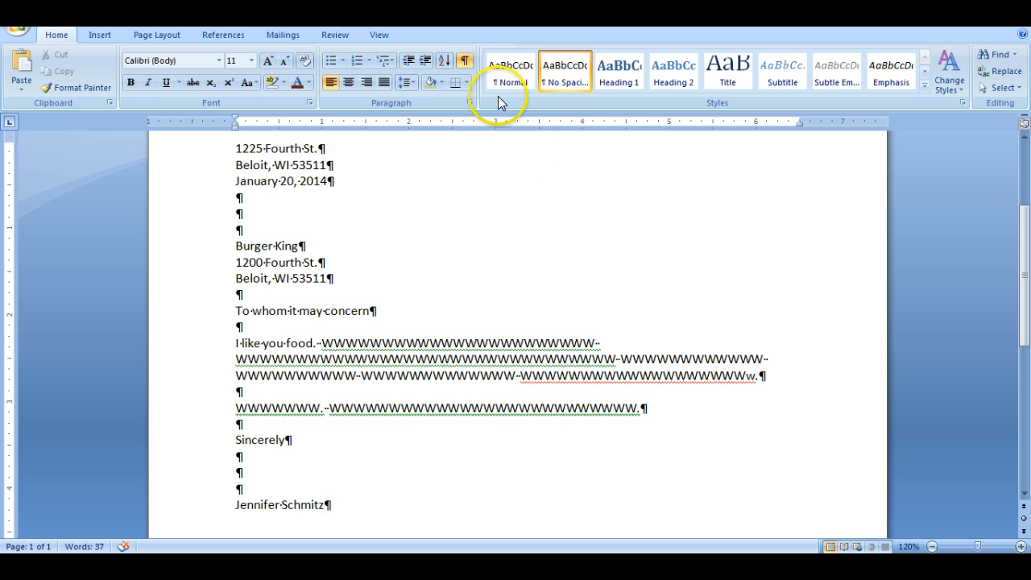
left_click(466, 60)
left_click(465, 61)
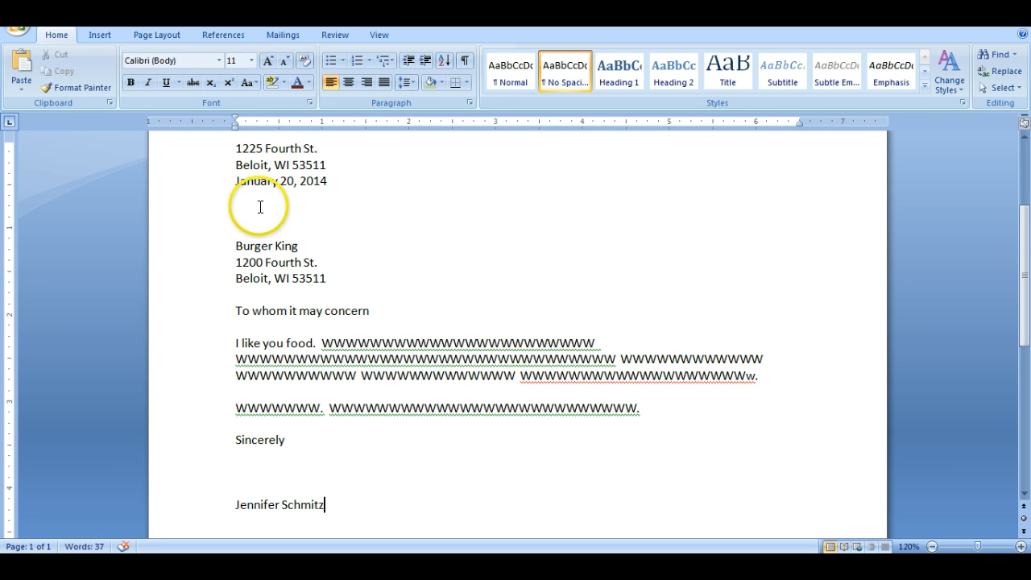
left_click(465, 63)
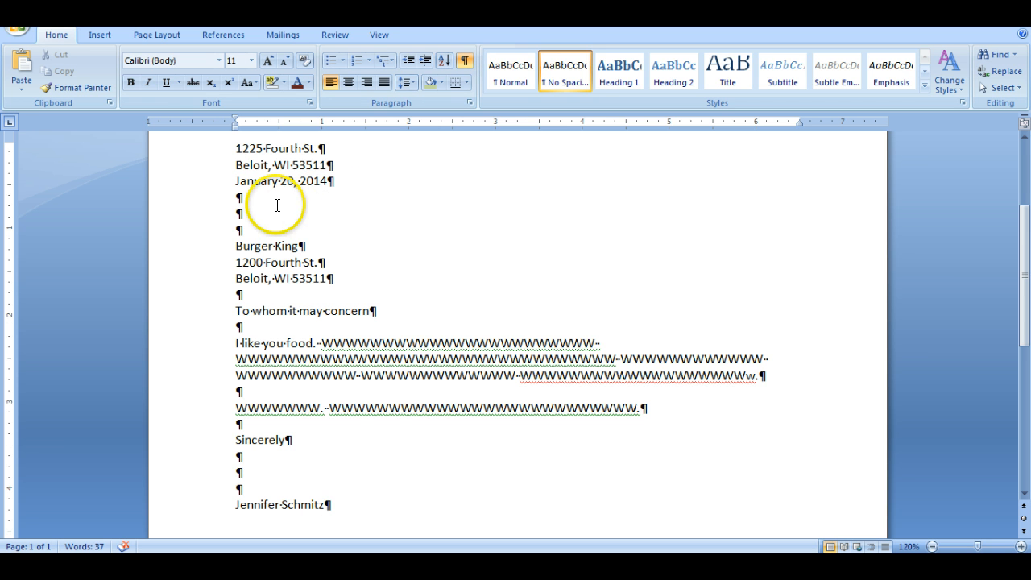
Hide the paragraph marks and replace the company name "Burger King" above the recipient's address with the recipient's title and surname.
left_click(465, 61)
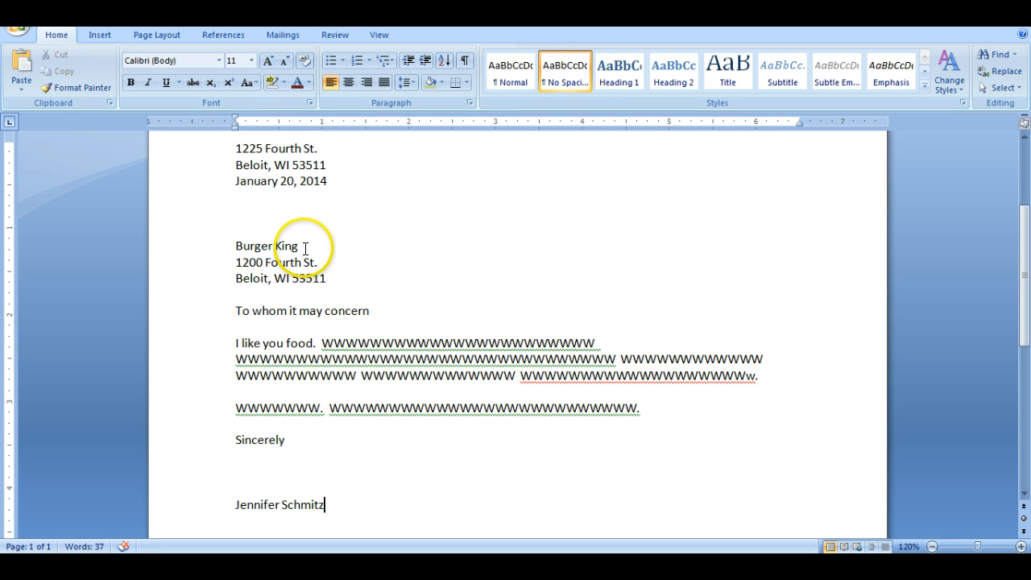
left_click_drag(305, 248, 237, 246)
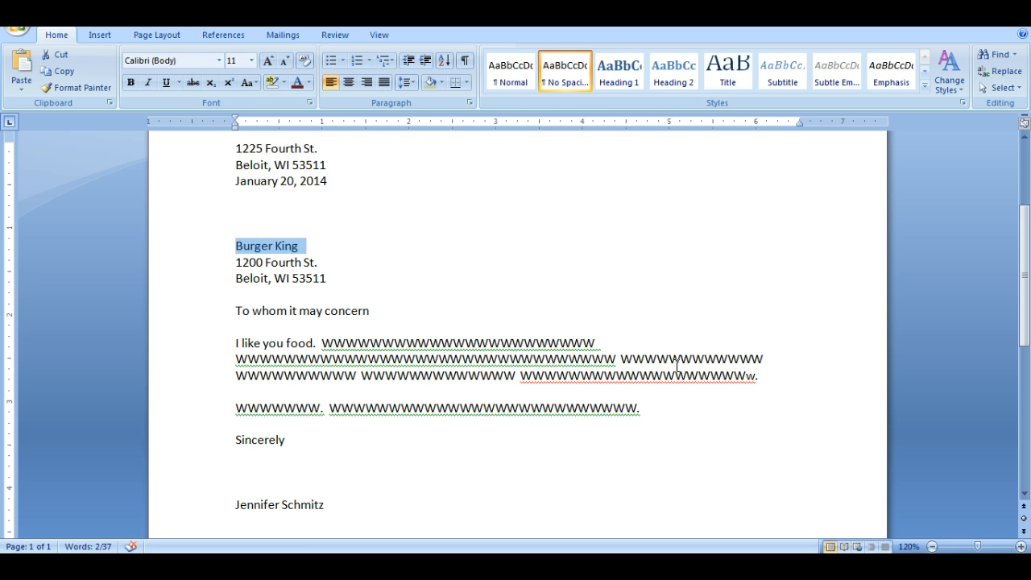
type("Mrs. Edmonds")
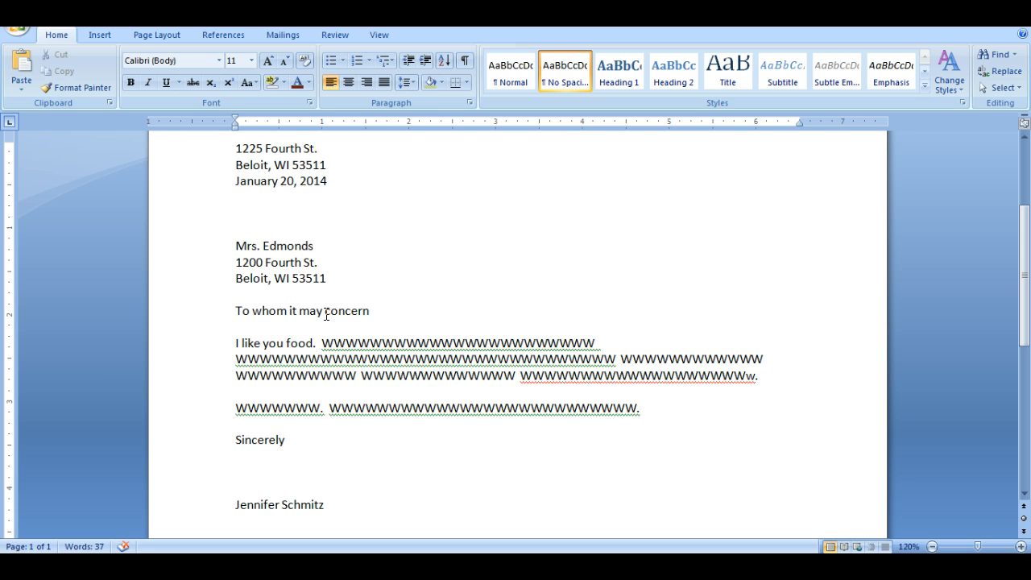
Replace the salutation "To whom it may concern" with "Dear Mrs." and the recipient's surname, and show the paragraph marks.
left_click_drag(369, 310, 238, 312)
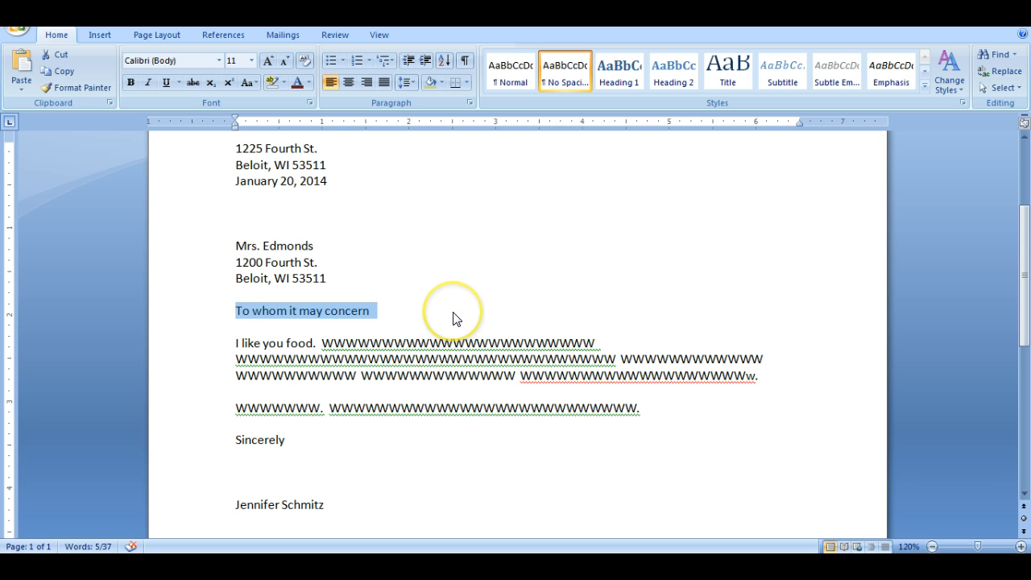
type("Dear Mr")
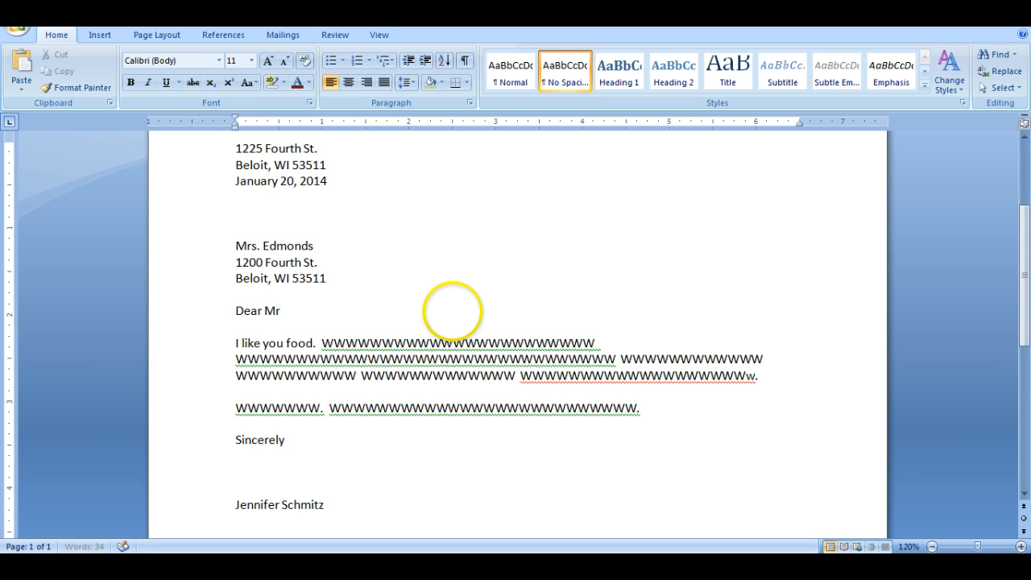
type("s. Edmonds")
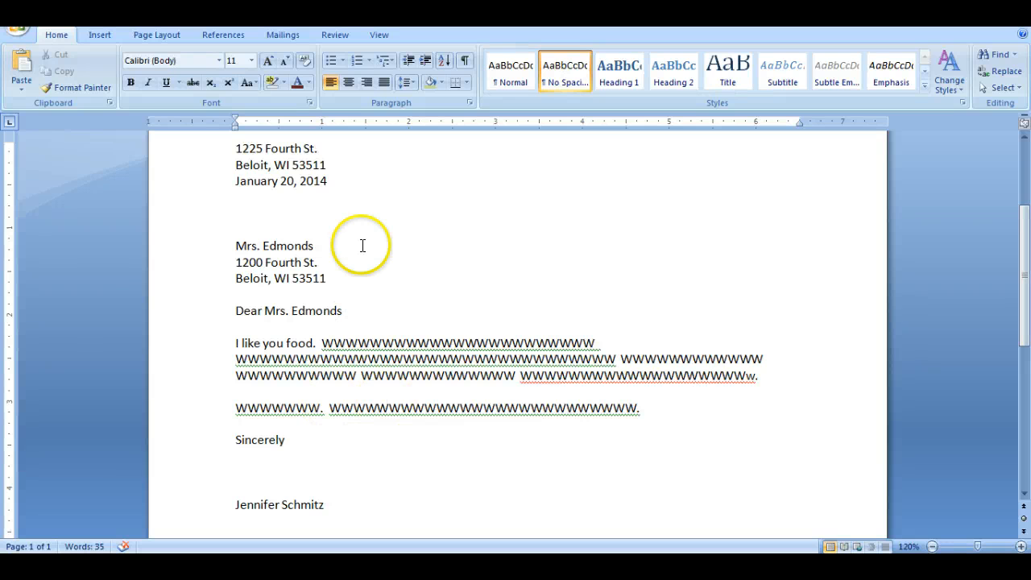
left_click(466, 60)
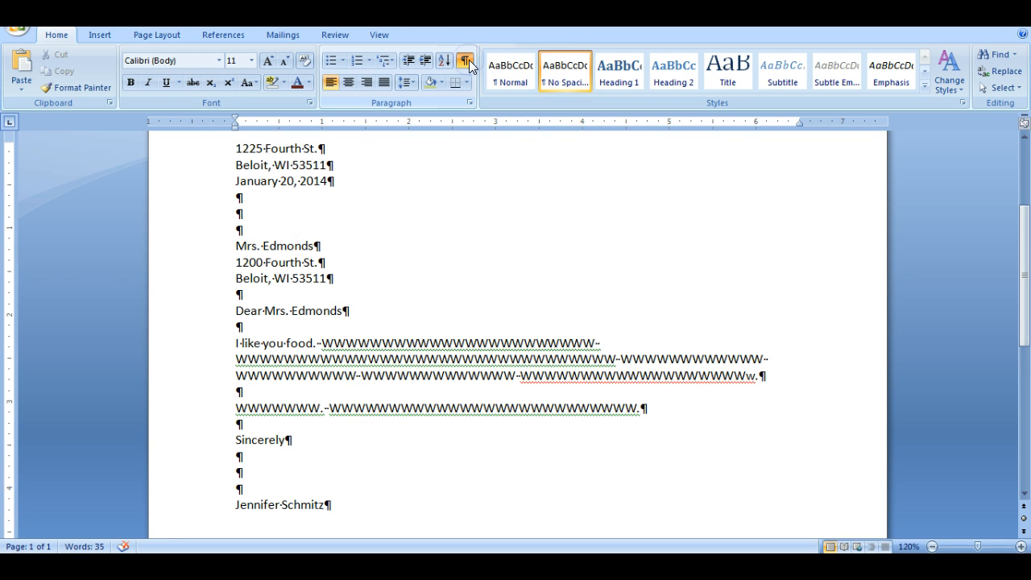